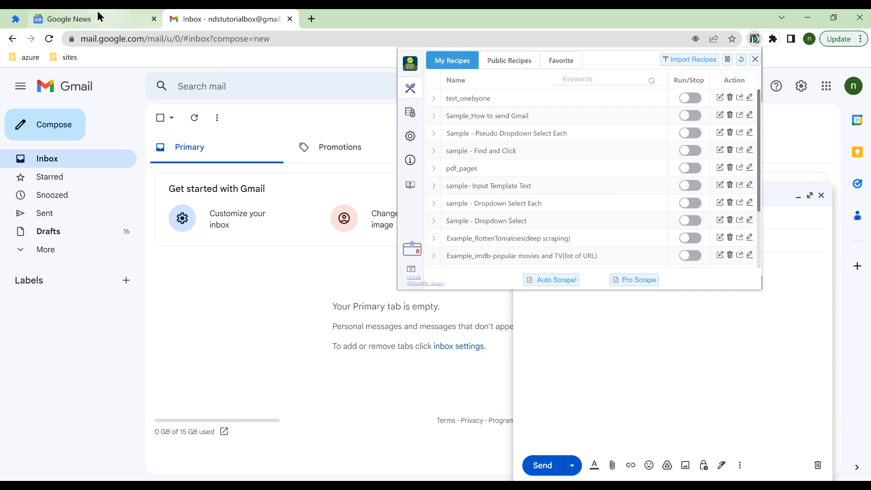
Step: Start a new Pro Scrape recipe on the Google News home page with a Detail node
{"action": "left_click", "coordinate": [756, 40]}
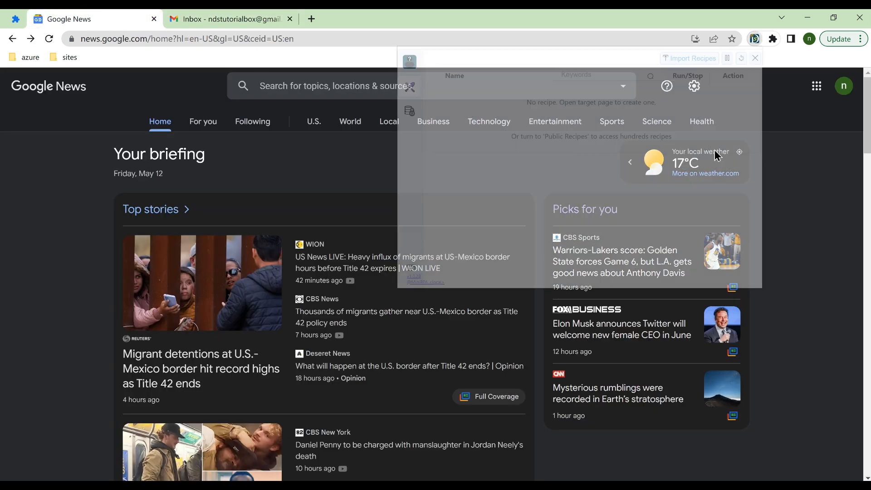
{"action": "left_click", "coordinate": [652, 277]}
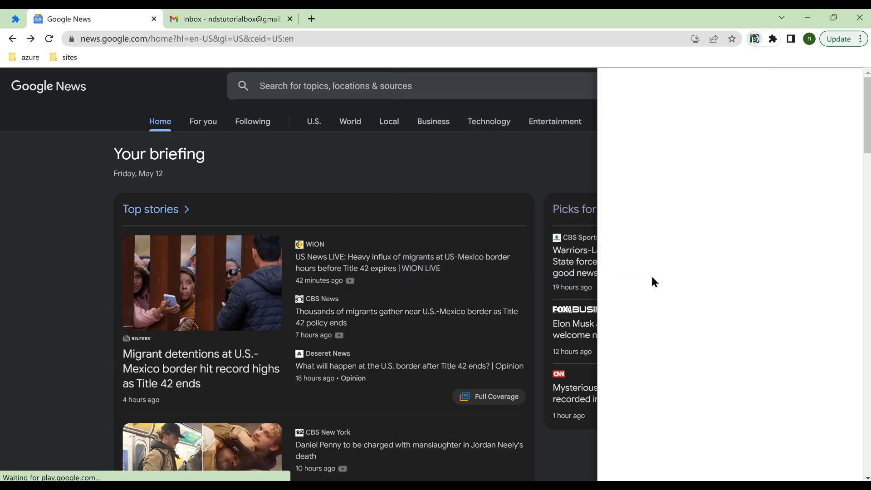
{"action": "left_click", "coordinate": [706, 197]}
{"action": "left_click", "coordinate": [707, 328]}
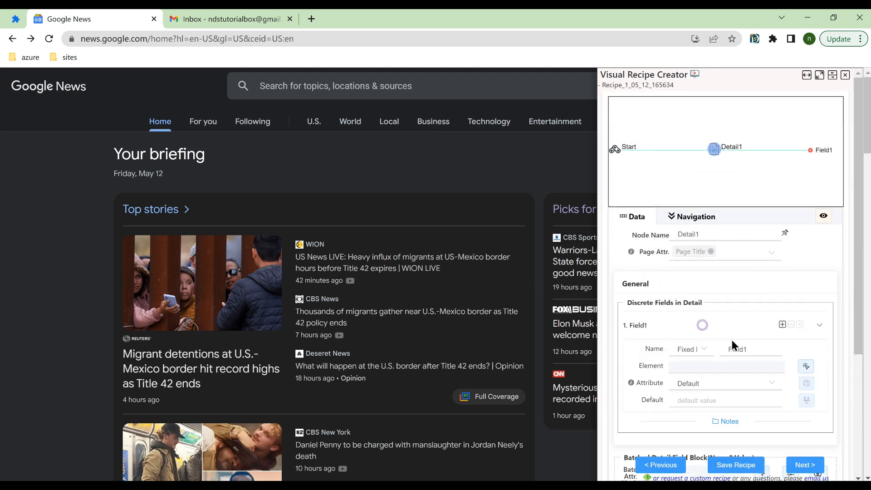
Step: Name the first detail field "title" and map it to the first top story's H4 headline, using the Direct Text attribute
{"action": "double_click", "coordinate": [740, 353]}
{"action": "type", "text": "top"}
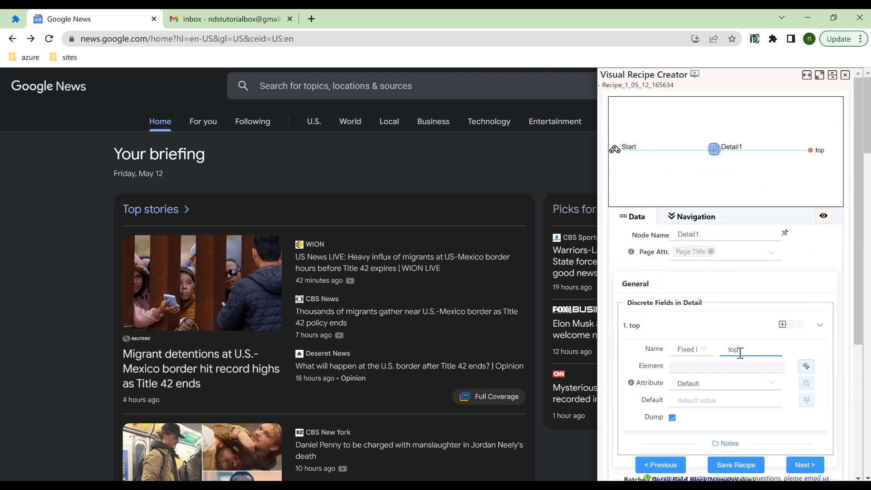
{"action": "left_click", "coordinate": [806, 366]}
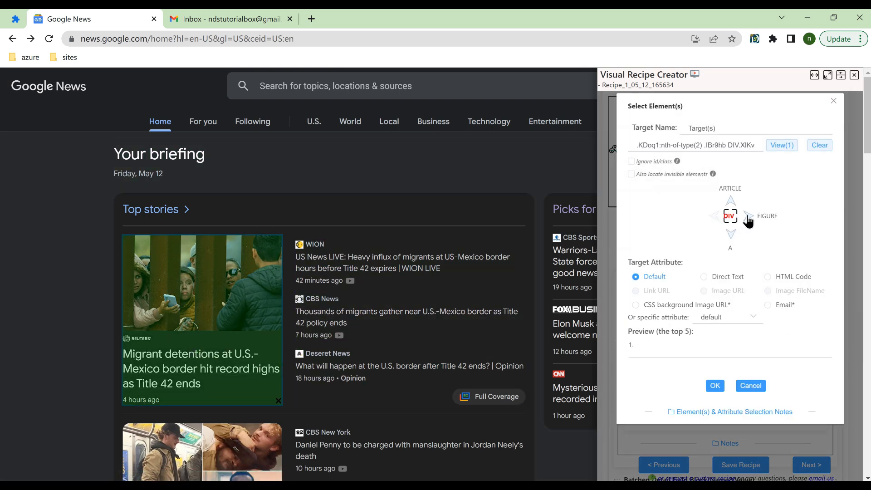
{"action": "left_click", "coordinate": [748, 217]}
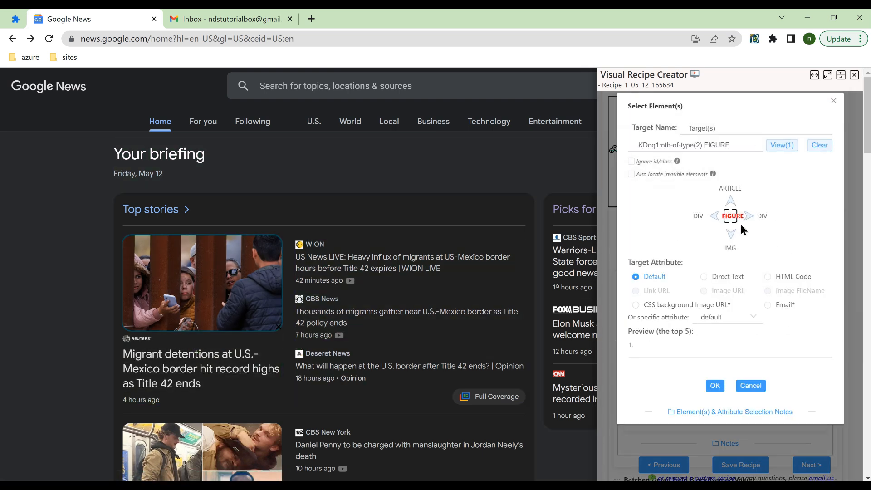
{"action": "left_click", "coordinate": [749, 220]}
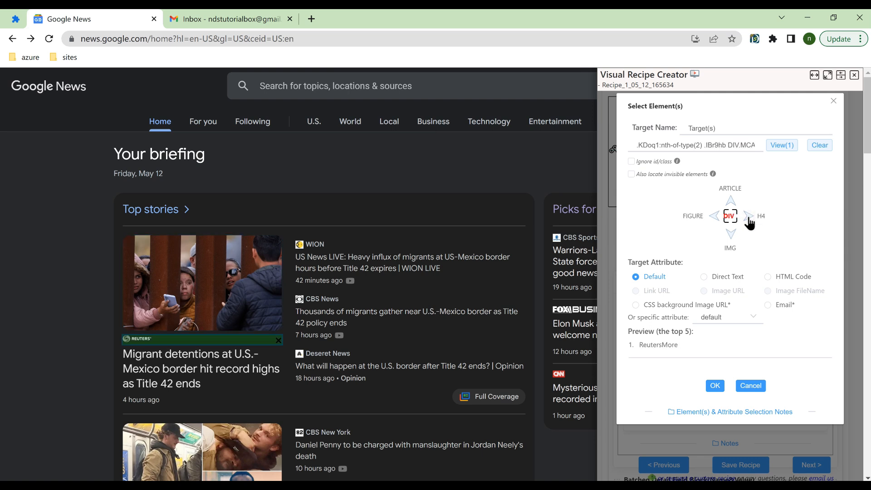
{"action": "left_click", "coordinate": [723, 267]}
{"action": "left_click", "coordinate": [716, 386]}
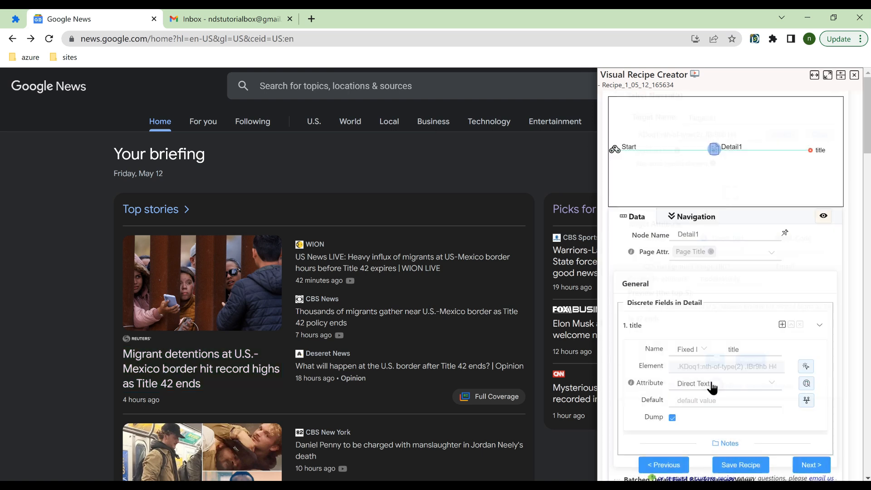
Step: Add a second detail field named "link" and map it to the same story's A element, using the Link URL attribute
{"action": "left_click", "coordinate": [783, 325]}
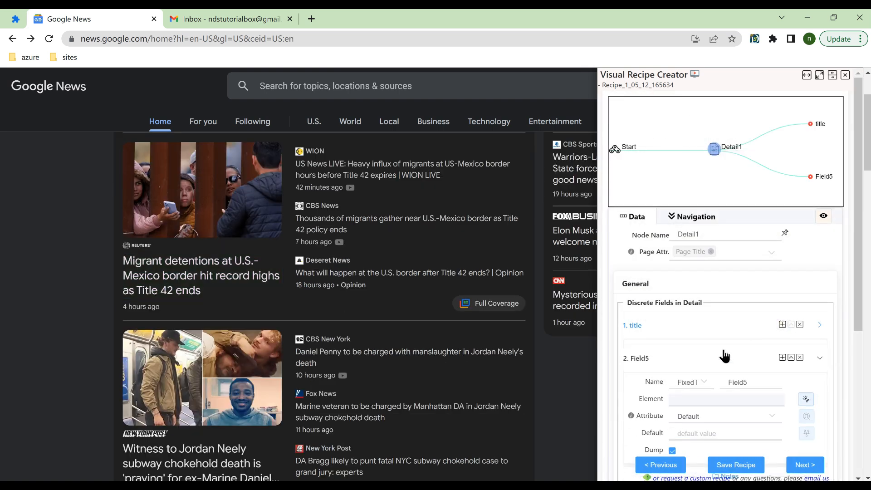
{"action": "double_click", "coordinate": [740, 375]}
{"action": "type", "text": "link"}
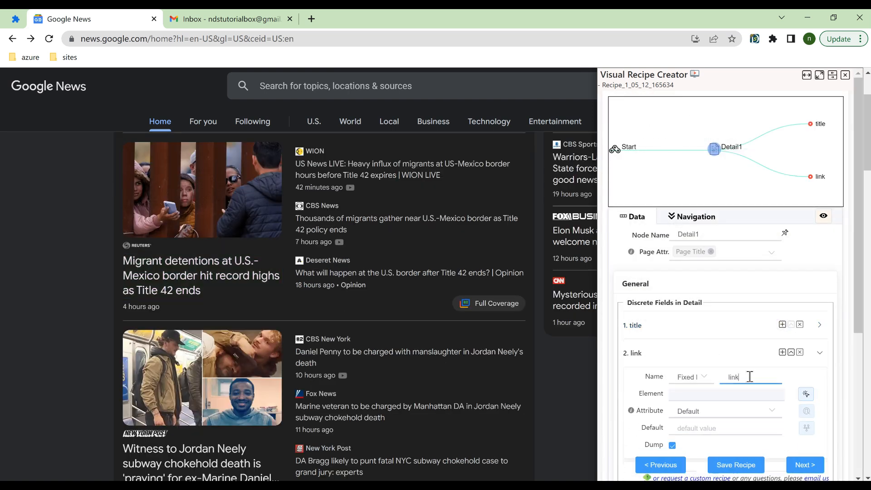
{"action": "left_click", "coordinate": [802, 392]}
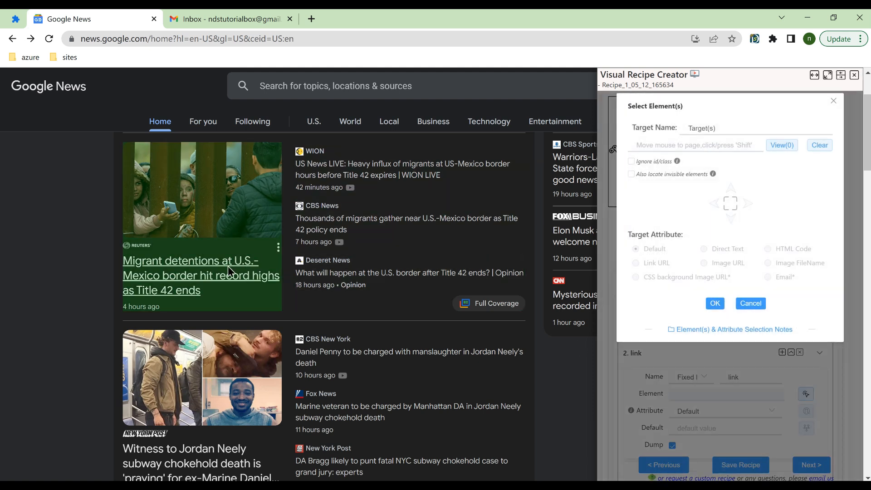
{"action": "left_click", "coordinate": [729, 234]}
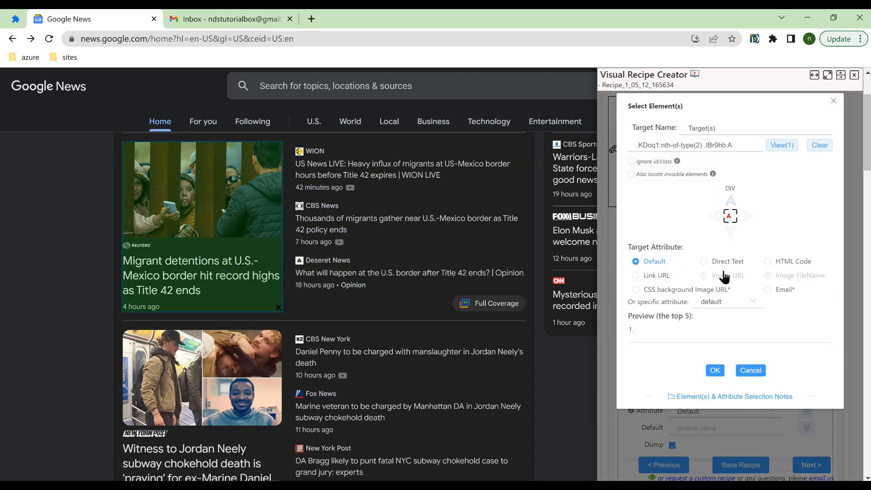
{"action": "left_click", "coordinate": [664, 277]}
{"action": "left_click", "coordinate": [710, 419]}
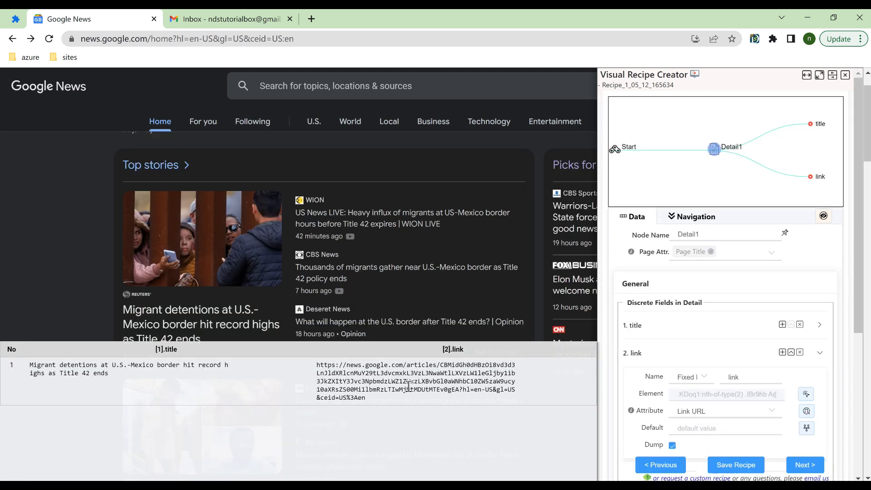
Step: Close the data preview, set the Detail1 node to enter the next node silently, and add a new Transit node after it
{"action": "left_click", "coordinate": [823, 218]}
{"action": "scroll", "coordinate": [821, 303], "scroll_direction": "down", "scroll_amount": 3}
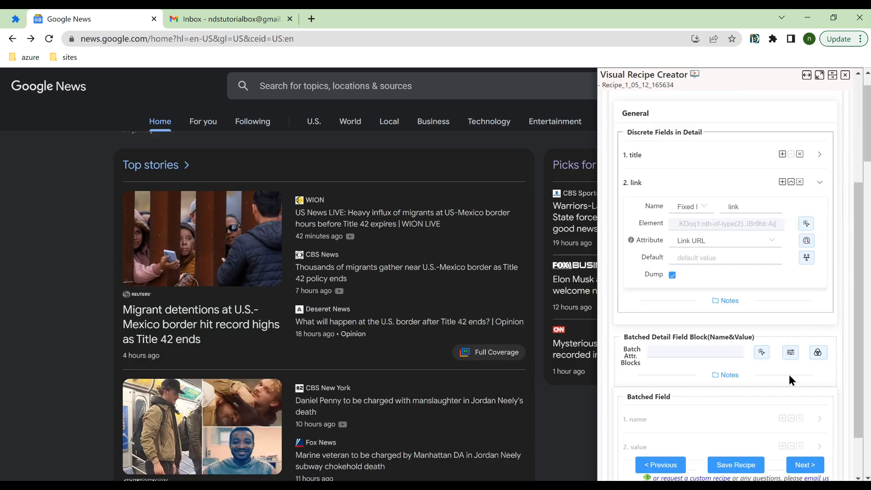
{"action": "left_click", "coordinate": [803, 464]}
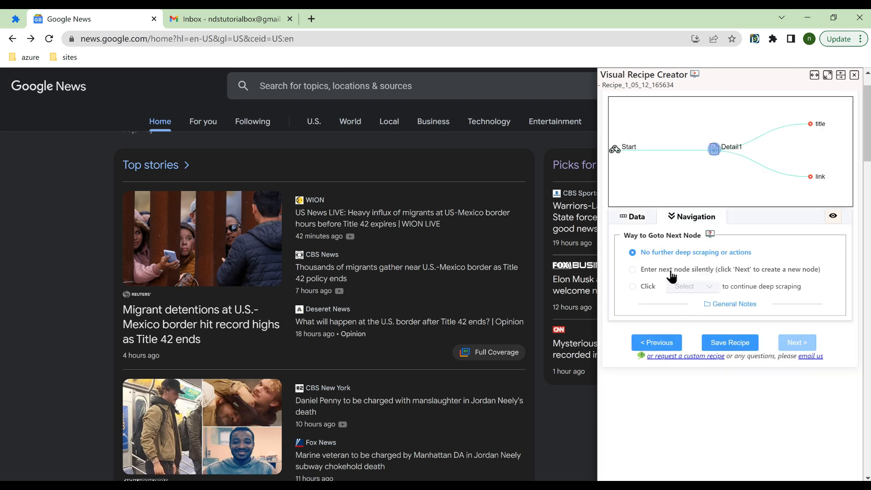
{"action": "left_click", "coordinate": [670, 270]}
{"action": "left_click", "coordinate": [789, 384]}
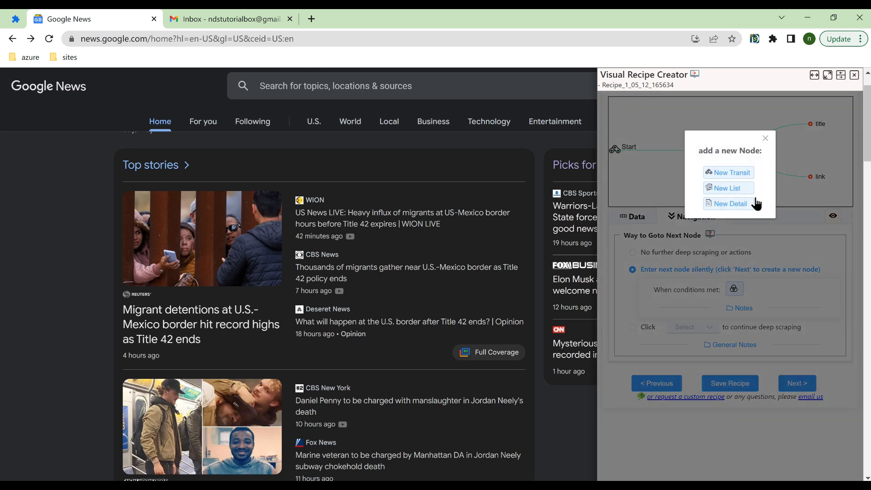
{"action": "left_click", "coordinate": [744, 182]}
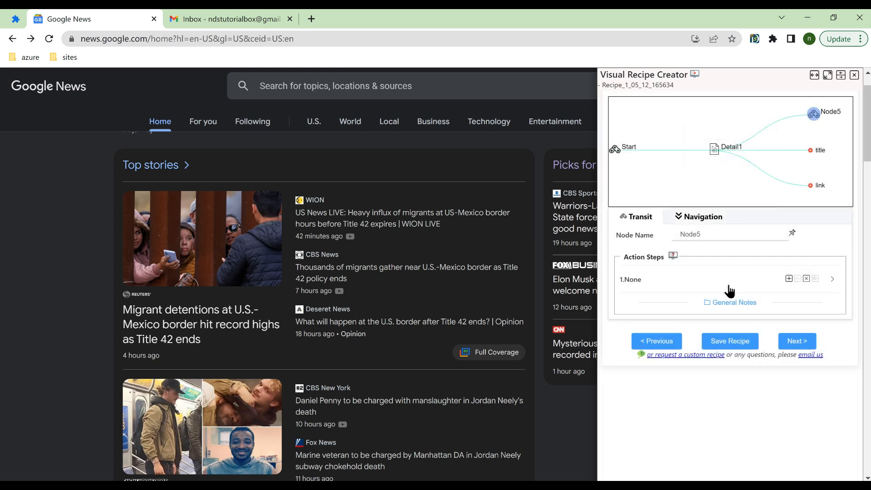
Step: Give the new Transit node an Open URL action with the compose address copied from the Gmail tab, and run it
{"action": "left_click", "coordinate": [720, 281]}
{"action": "left_click", "coordinate": [735, 312]}
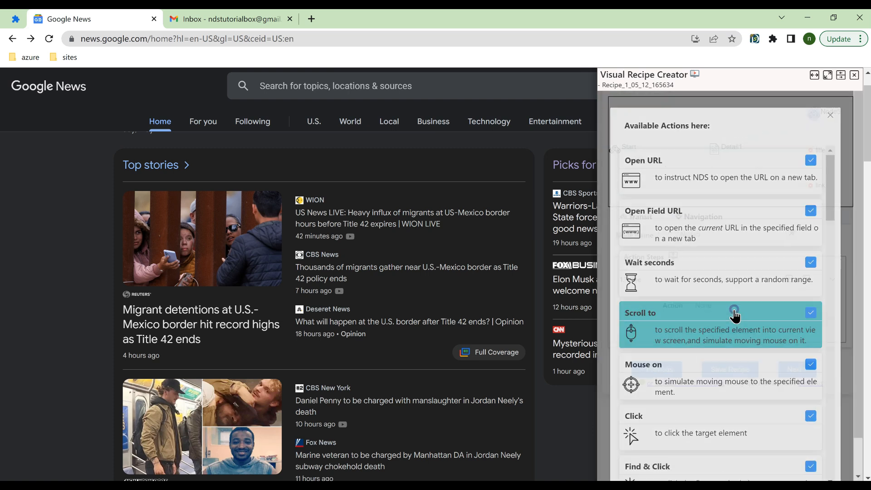
{"action": "left_click", "coordinate": [691, 194]}
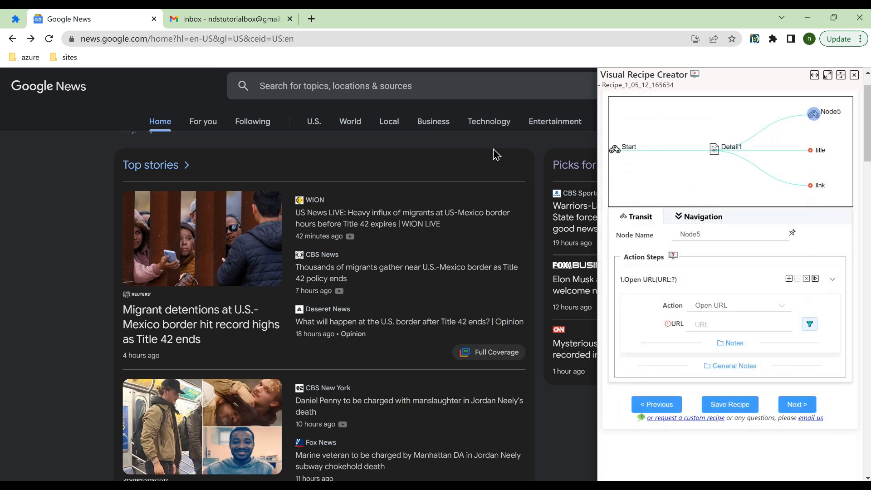
{"action": "left_click", "coordinate": [243, 18]}
{"action": "left_click", "coordinate": [288, 42]}
{"action": "key", "text": "ctrl+c"}
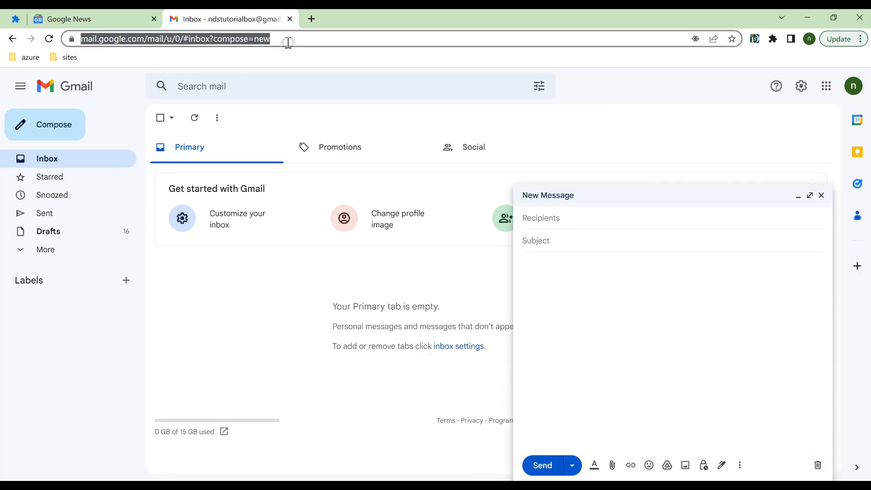
{"action": "left_click", "coordinate": [92, 19]}
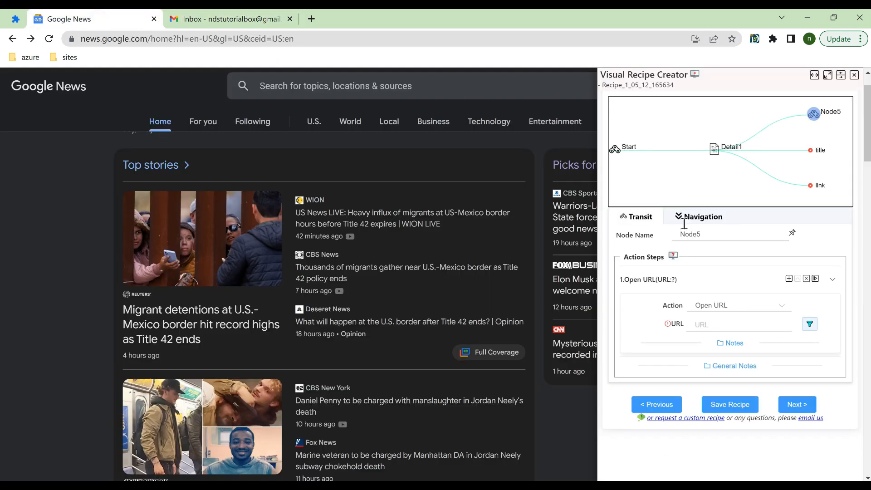
{"action": "left_click", "coordinate": [736, 323]}
{"action": "key", "text": "ctrl+v"}
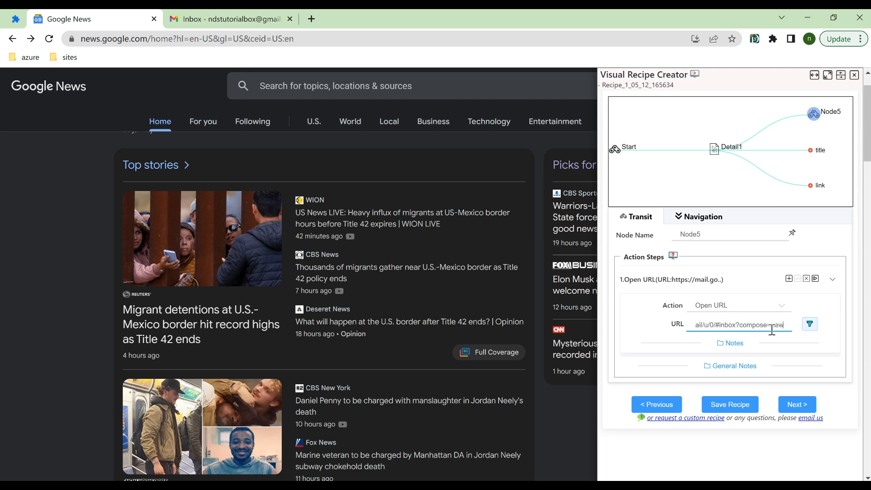
{"action": "left_click", "coordinate": [815, 278]}
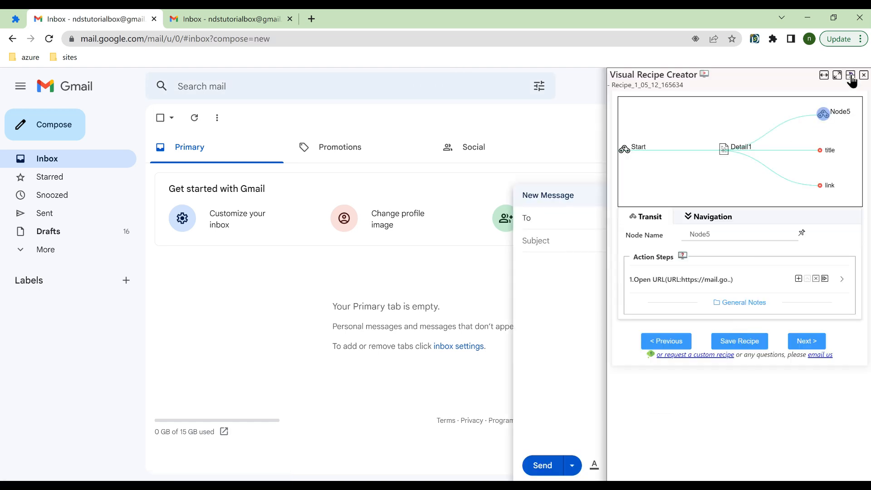
Step: Add a Single Argument Input action named "to" to the Start node, with the recipient's e-mail address as its default
{"action": "left_click", "coordinate": [850, 75]}
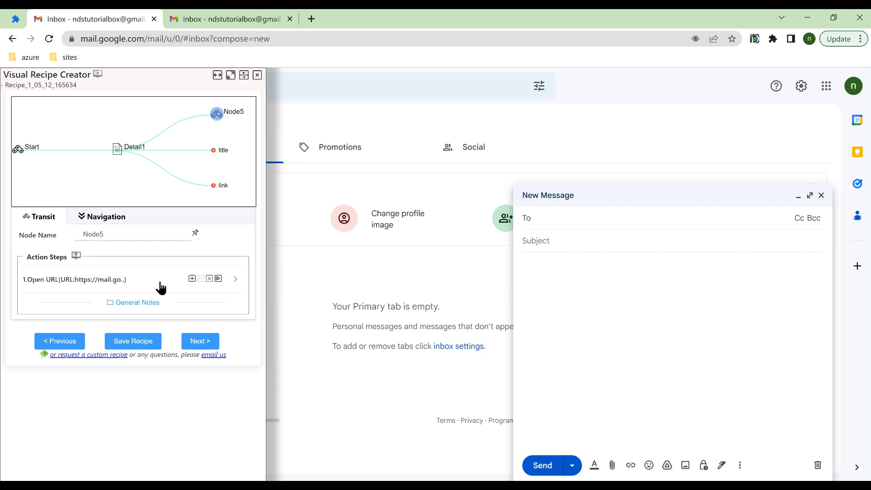
{"action": "left_click", "coordinate": [21, 147]}
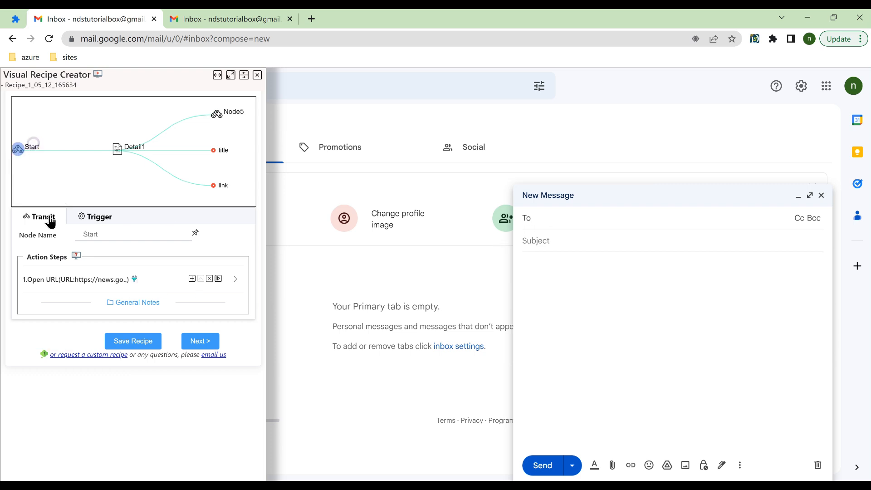
{"action": "left_click", "coordinate": [192, 280]}
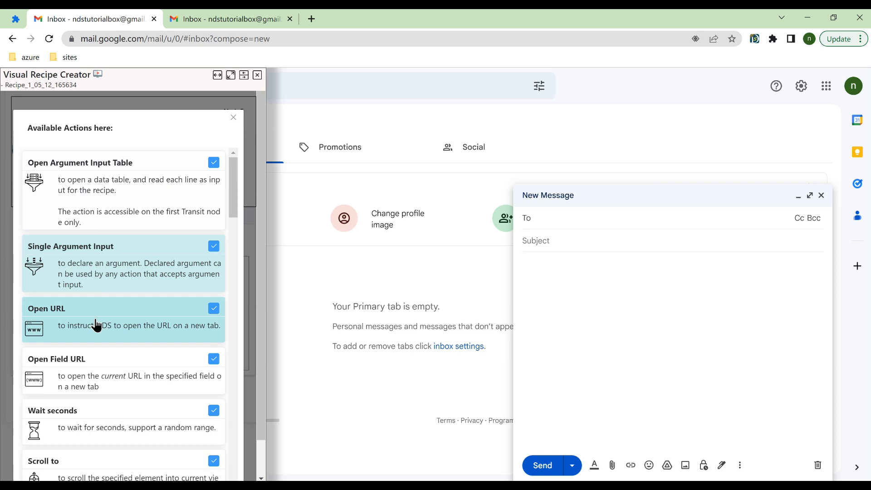
{"action": "left_click", "coordinate": [133, 281]}
{"action": "left_click", "coordinate": [129, 353]}
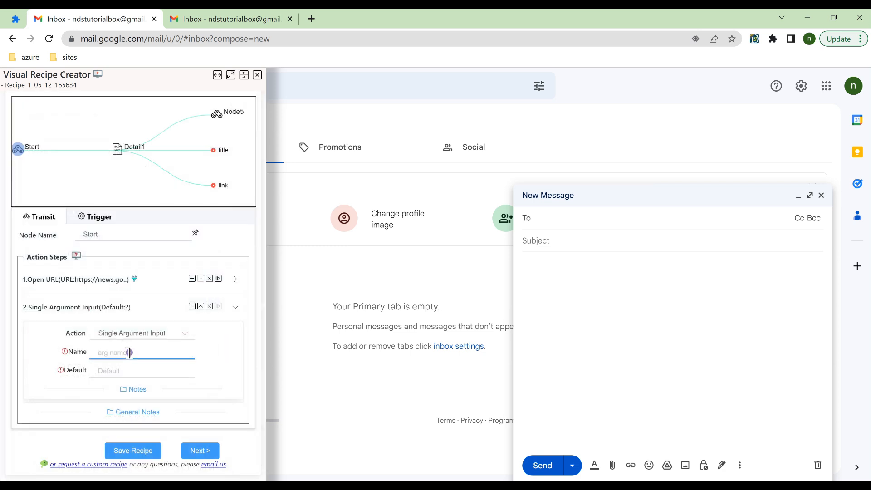
{"action": "left_click", "coordinate": [128, 371]}
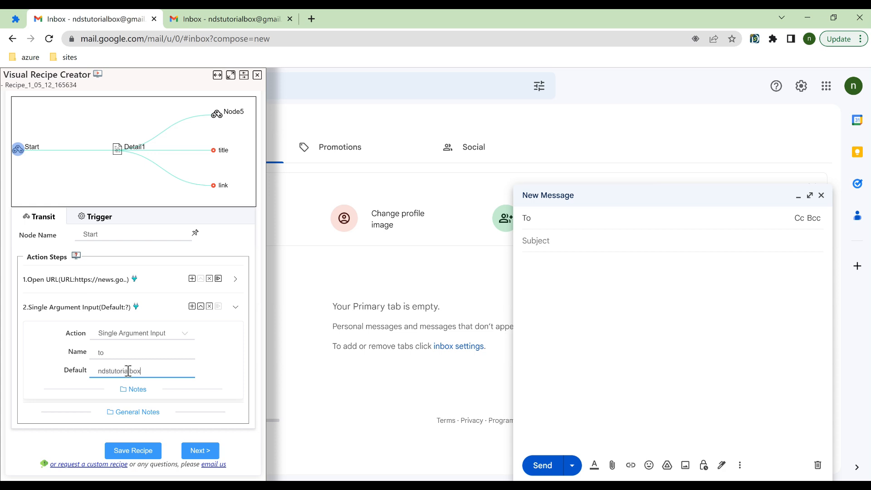
{"action": "left_click", "coordinate": [114, 307]}
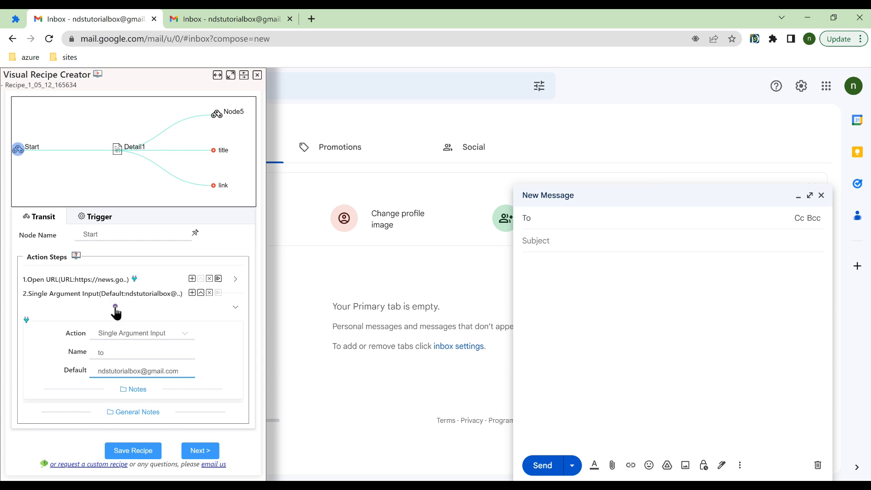
Step: Widen the recipe creator and add an Input Template Text action after the Open URL action in Node5
{"action": "left_click", "coordinate": [131, 150]}
{"action": "left_click", "coordinate": [217, 114]}
{"action": "left_click", "coordinate": [217, 77]}
{"action": "left_click", "coordinate": [274, 369]}
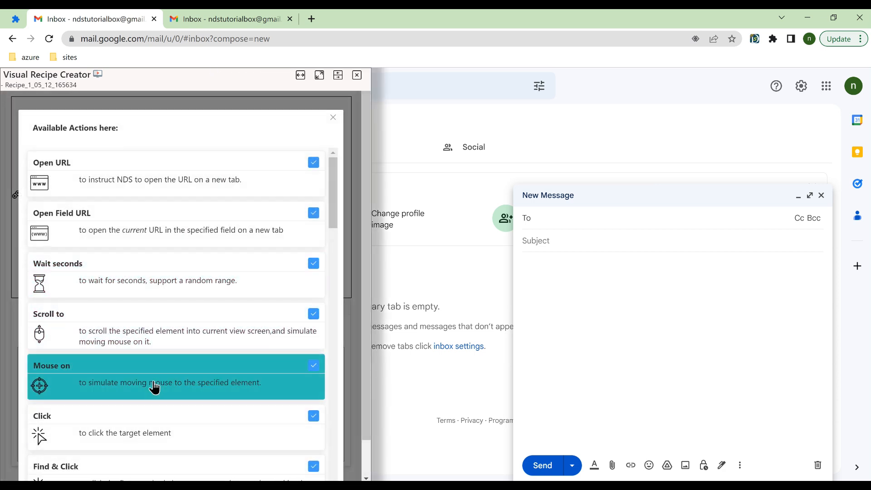
{"action": "scroll", "coordinate": [155, 388], "scroll_direction": "down", "scroll_amount": 2}
{"action": "scroll", "coordinate": [154, 388], "scroll_direction": "up", "scroll_amount": 2}
{"action": "scroll", "coordinate": [155, 388], "scroll_direction": "down", "scroll_amount": 5}
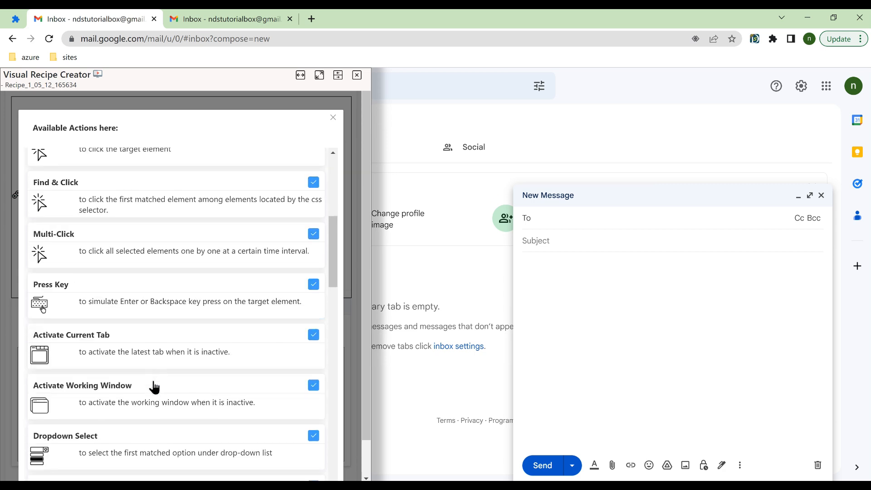
{"action": "scroll", "coordinate": [155, 387], "scroll_direction": "down", "scroll_amount": 4}
{"action": "left_click", "coordinate": [152, 354]}
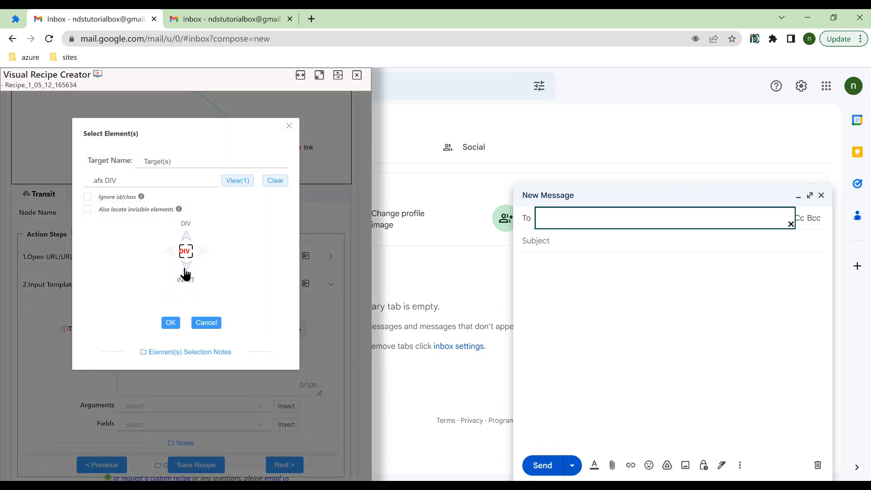
Step: Target the compose window's To input element for the Input Template Text action, with Ignore id/class enabled
{"action": "left_click", "coordinate": [185, 268]}
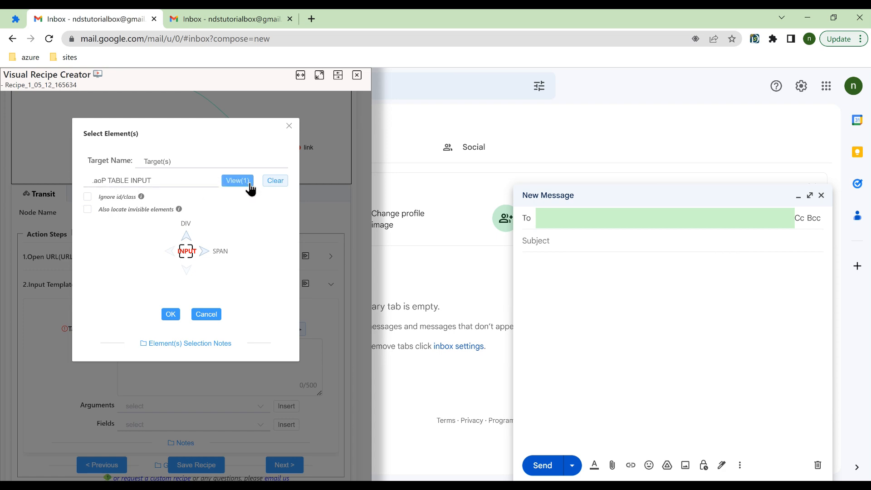
{"action": "left_click", "coordinate": [276, 180]}
{"action": "left_click", "coordinate": [112, 197]}
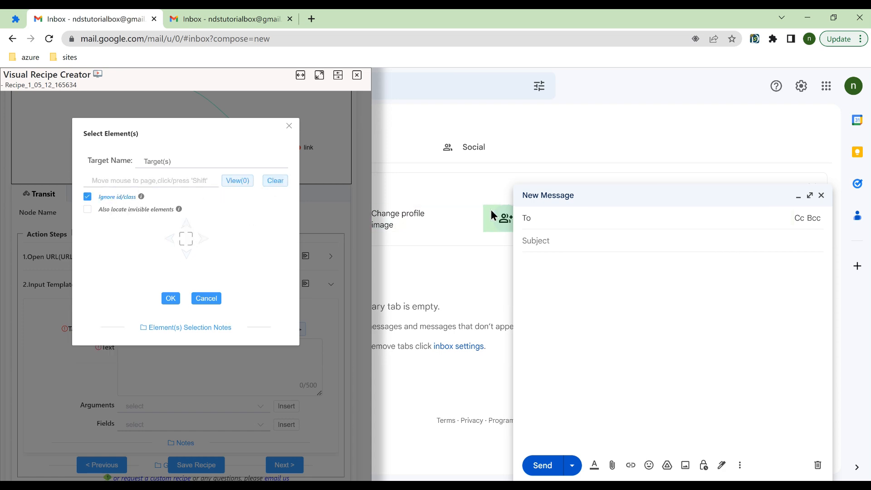
{"action": "left_click", "coordinate": [609, 217]}
{"action": "left_click", "coordinate": [185, 267]}
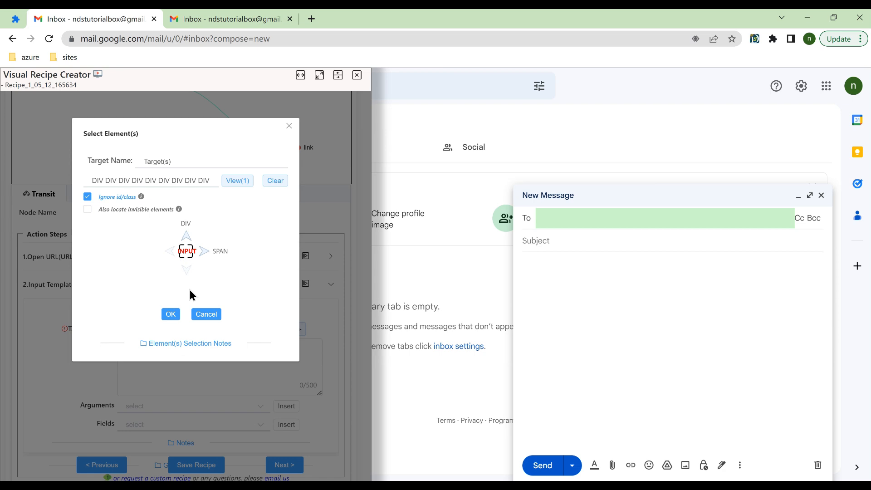
{"action": "left_click", "coordinate": [171, 314]}
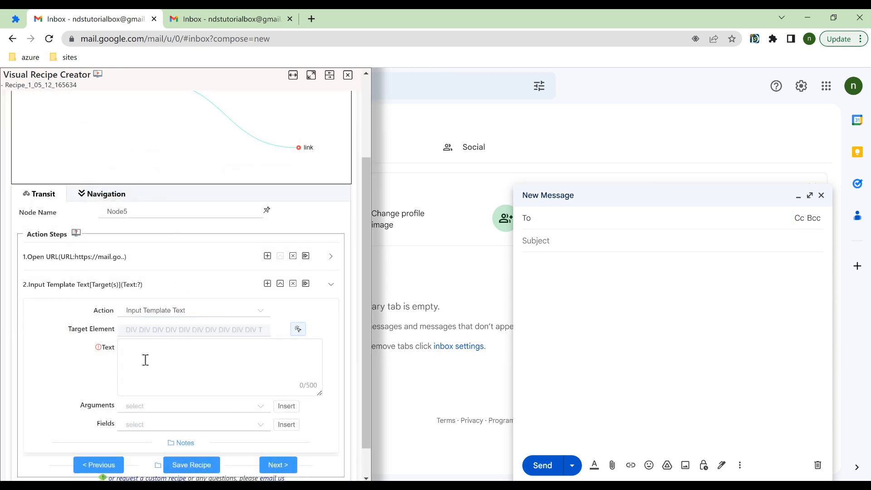
Step: Insert the "to" argument as the action's template text and run the action
{"action": "left_click", "coordinate": [224, 409]}
{"action": "left_click", "coordinate": [191, 437]}
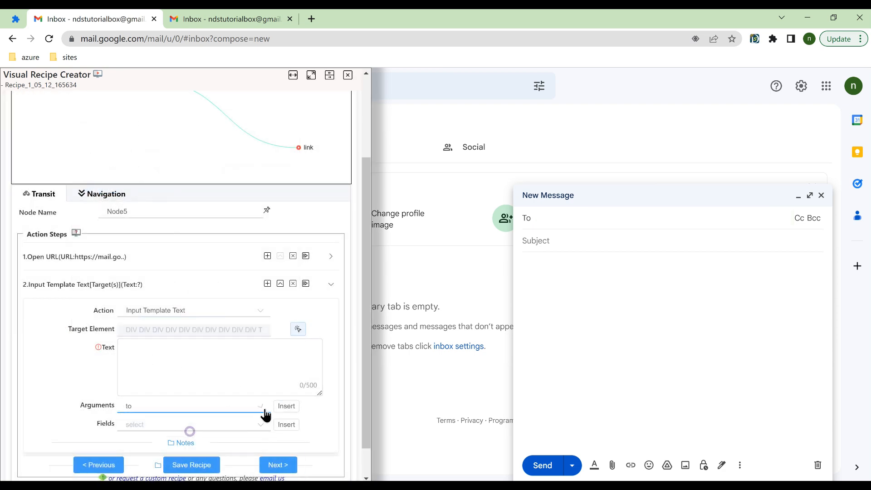
{"action": "left_click", "coordinate": [285, 406]}
{"action": "left_click", "coordinate": [305, 285]}
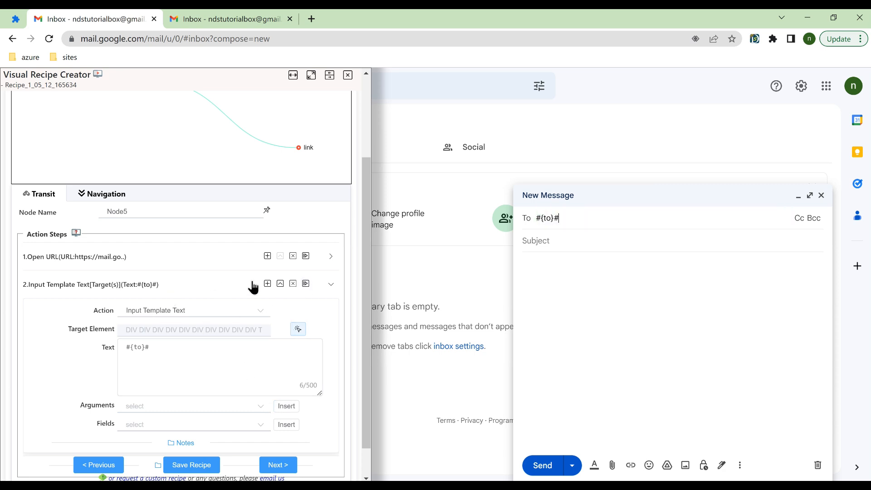
Step: Add an Input Text action targeting the Subject field, with the text "Today's Top Story"
{"action": "left_click", "coordinate": [267, 284]}
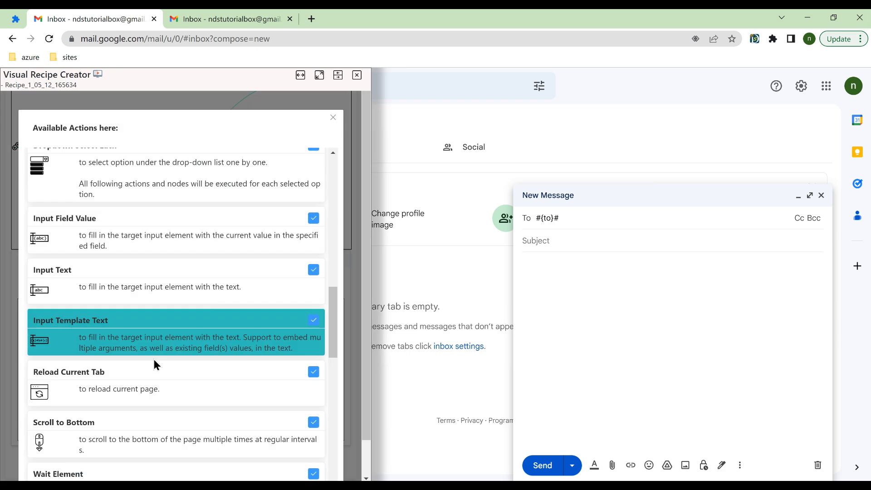
{"action": "left_click", "coordinate": [132, 277]}
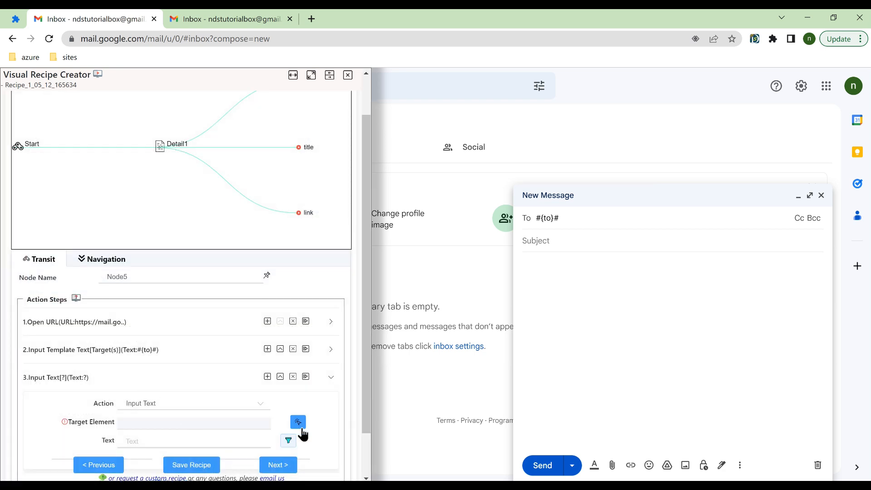
{"action": "left_click", "coordinate": [298, 422]}
{"action": "left_click", "coordinate": [574, 242]}
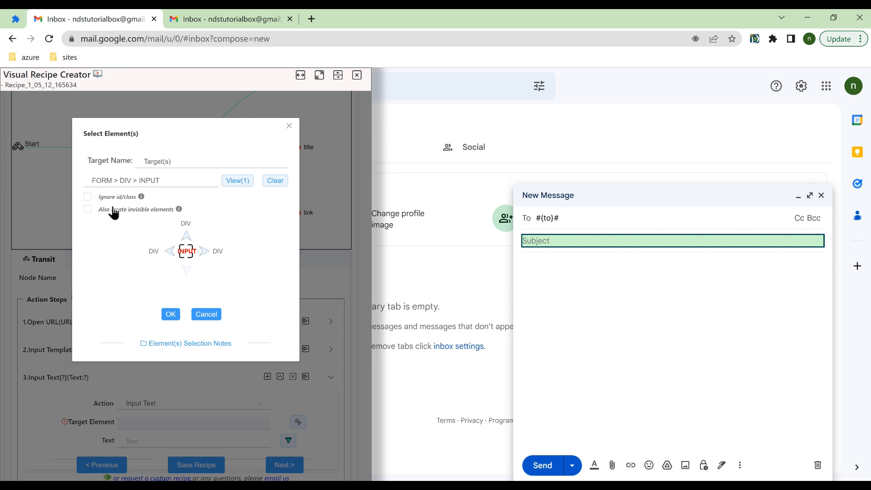
{"action": "left_click", "coordinate": [170, 314]}
{"action": "scroll", "coordinate": [208, 398], "scroll_direction": "down", "scroll_amount": 1}
{"action": "left_click", "coordinate": [154, 388]}
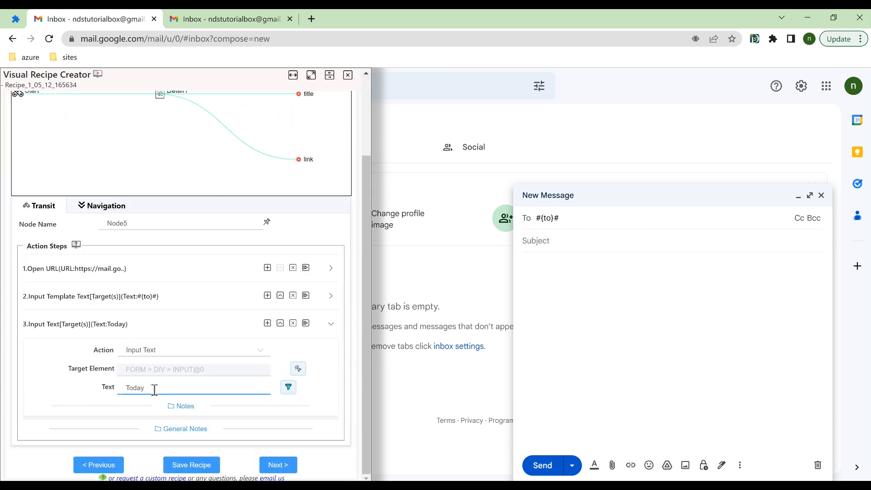
Step: Add another Input Template Text action after the subject action and target the message body
{"action": "left_click", "coordinate": [268, 323]}
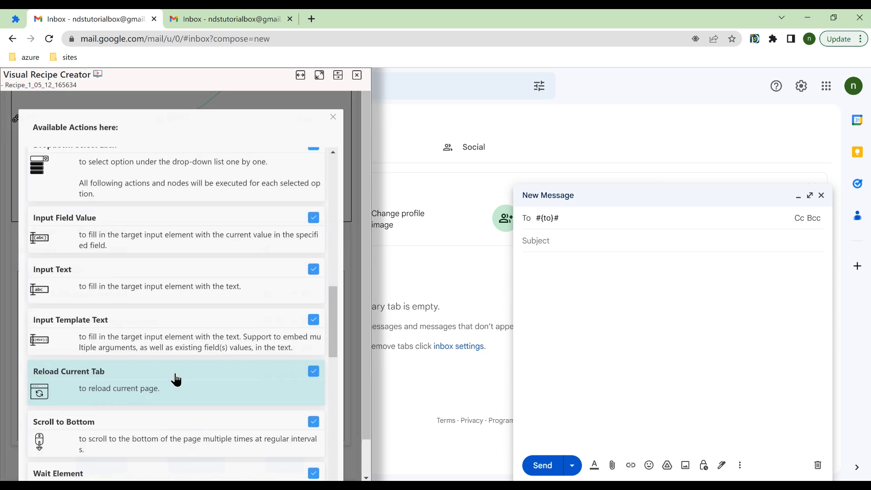
{"action": "left_click", "coordinate": [148, 338]}
{"action": "scroll", "coordinate": [189, 391], "scroll_direction": "down", "scroll_amount": 1}
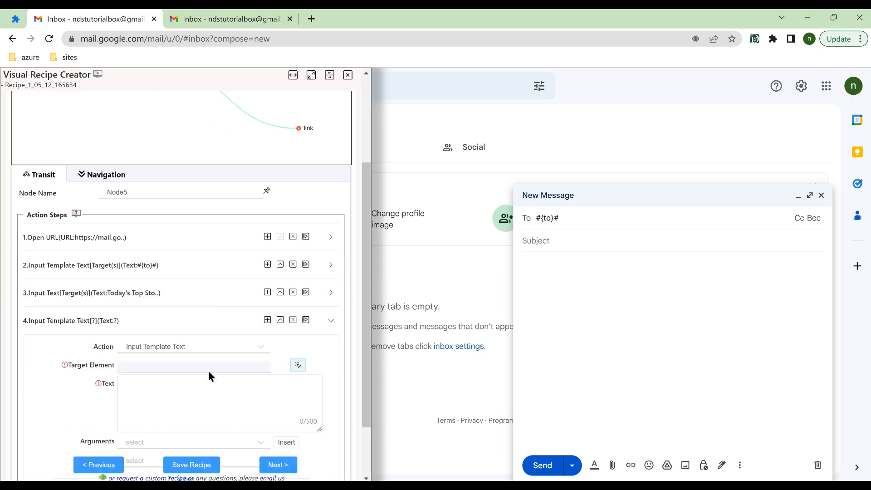
{"action": "left_click", "coordinate": [299, 365]}
{"action": "left_click", "coordinate": [600, 340]}
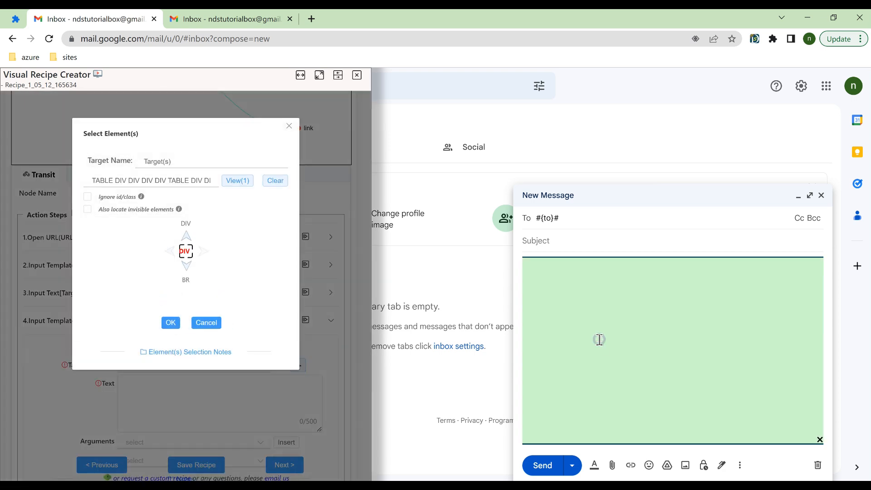
{"action": "left_click_drag", "start_coordinate": [179, 185], "coordinate": [92, 181]}
{"action": "left_click", "coordinate": [175, 330]}
Step: Write the body template "Hello, Today is @{_DATE}@. Google News' top story:" and insert the title field between <b></b> tags on a new line
{"action": "left_click", "coordinate": [217, 403]}
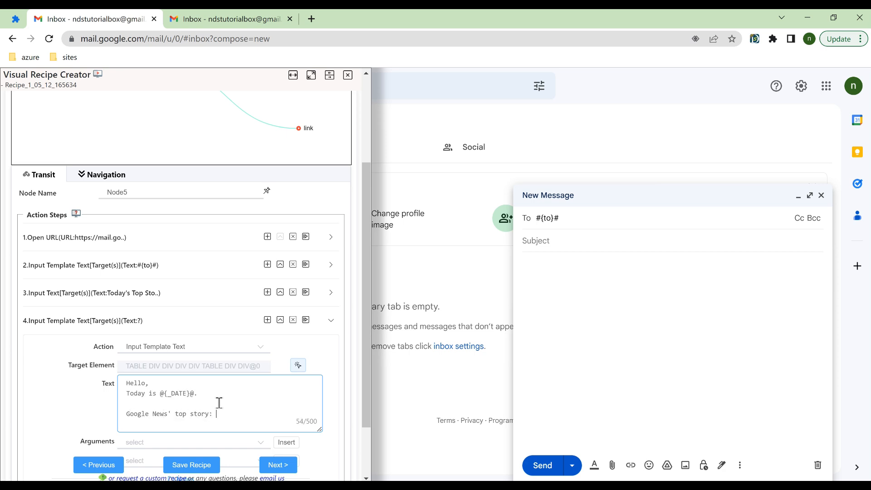
{"action": "key", "text": "Left"}
{"action": "key", "text": "Left"}
{"action": "key", "text": "Left"}
{"action": "key", "text": "Left"}
{"action": "scroll", "coordinate": [204, 404], "scroll_direction": "down", "scroll_amount": 2}
{"action": "left_click", "coordinate": [195, 389]}
{"action": "left_click", "coordinate": [195, 412]}
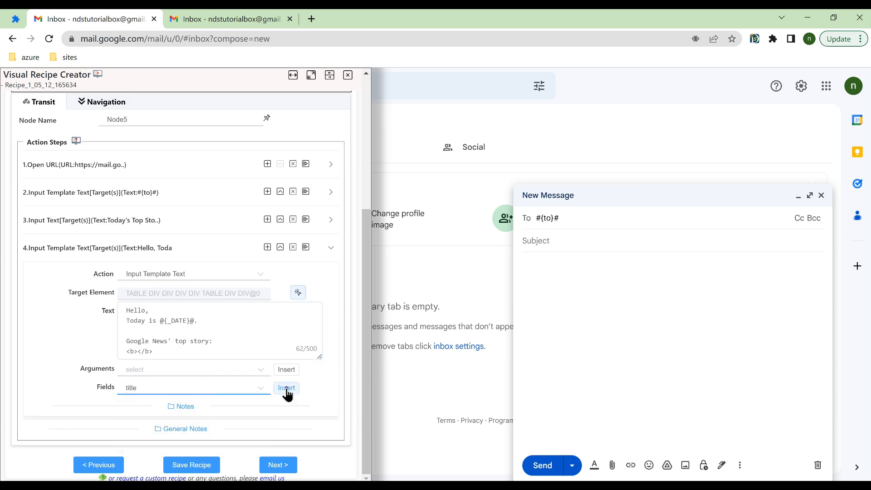
{"action": "left_click", "coordinate": [288, 390]}
Step: Complete the body template with the link field on a new line and "Enjoy it.", and run the body and subject actions
{"action": "key", "text": "Return"}
{"action": "left_click", "coordinate": [236, 389]}
{"action": "left_click", "coordinate": [227, 427]}
{"action": "left_click", "coordinate": [286, 388]}
{"action": "scroll", "coordinate": [249, 358], "scroll_direction": "down", "scroll_amount": 1}
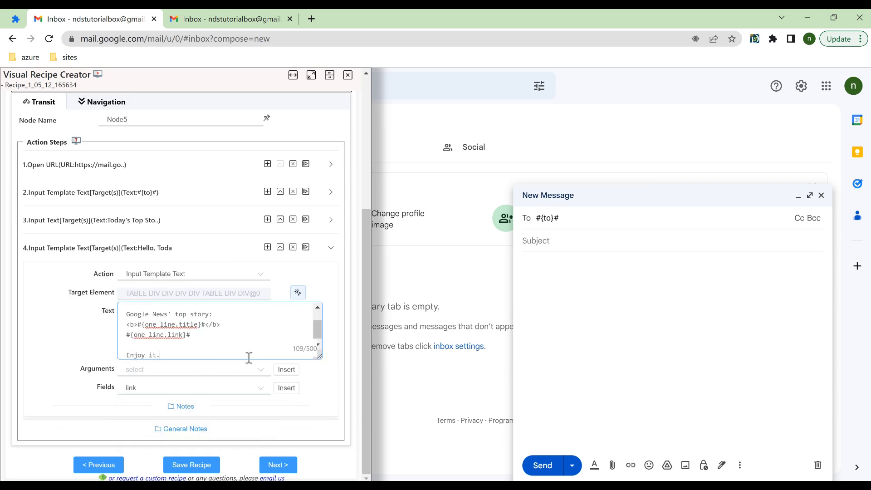
{"action": "left_click", "coordinate": [306, 246]}
{"action": "left_click", "coordinate": [305, 219]}
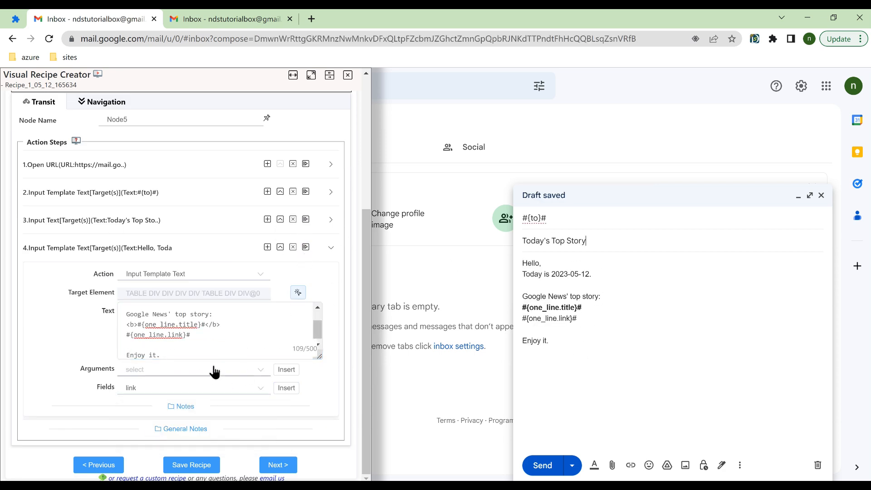
Step: Add a Wait seconds action after the body text action and set it to 2 seconds
{"action": "left_click", "coordinate": [267, 246]}
{"action": "scroll", "coordinate": [155, 304], "scroll_direction": "up", "scroll_amount": 7}
{"action": "scroll", "coordinate": [150, 345], "scroll_direction": "up", "scroll_amount": 4}
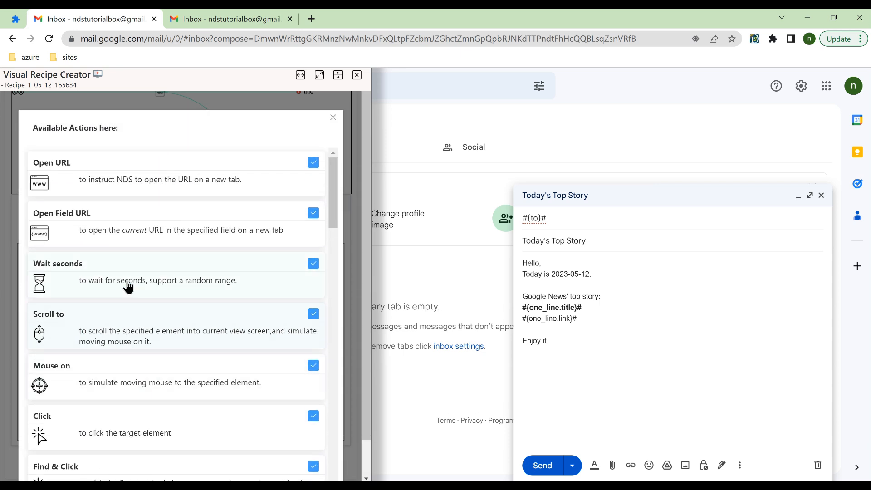
{"action": "left_click", "coordinate": [143, 291]}
{"action": "scroll", "coordinate": [182, 368], "scroll_direction": "down", "scroll_amount": 1}
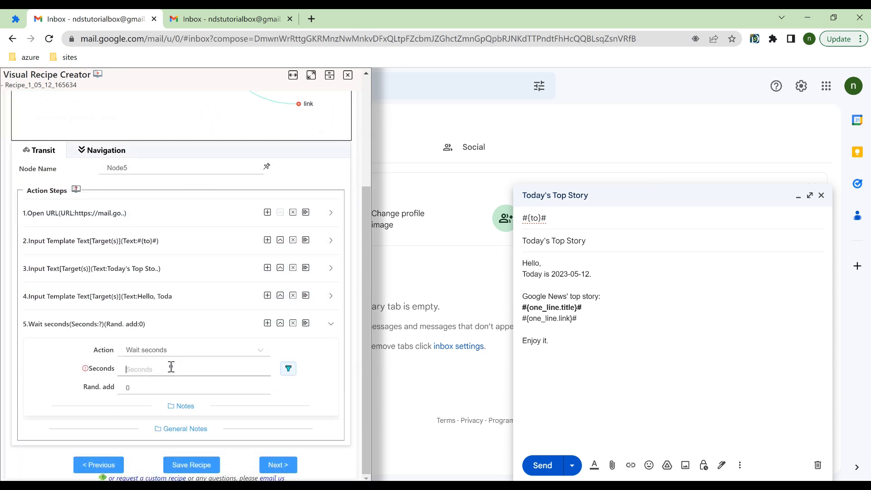
{"action": "type", "text": "3"}
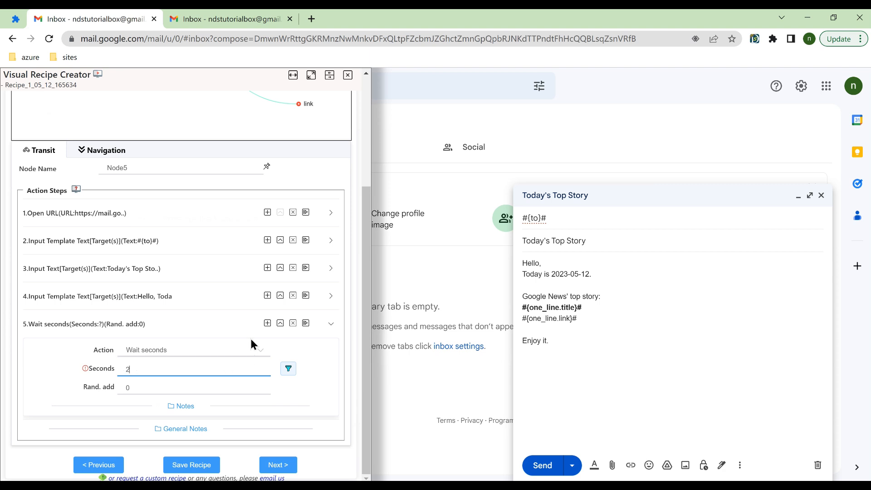
Step: Add a Click action after the wait and target the compose window's Send button
{"action": "left_click", "coordinate": [268, 323]}
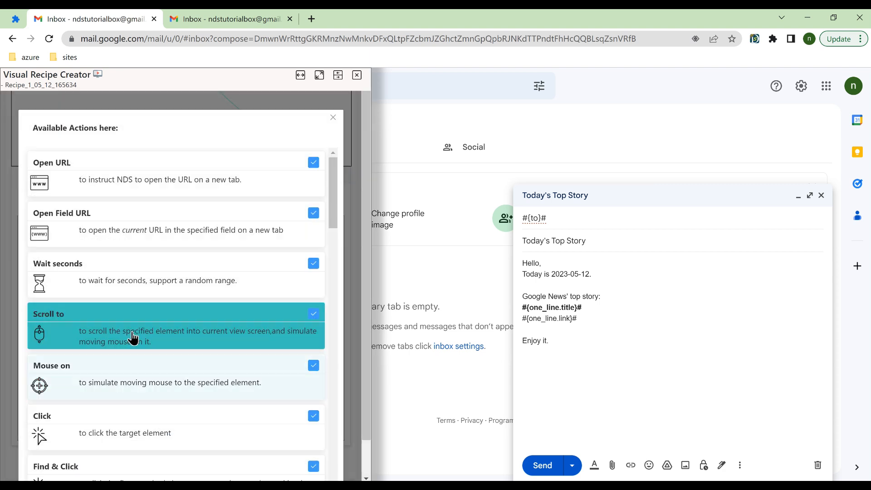
{"action": "left_click", "coordinate": [236, 430]}
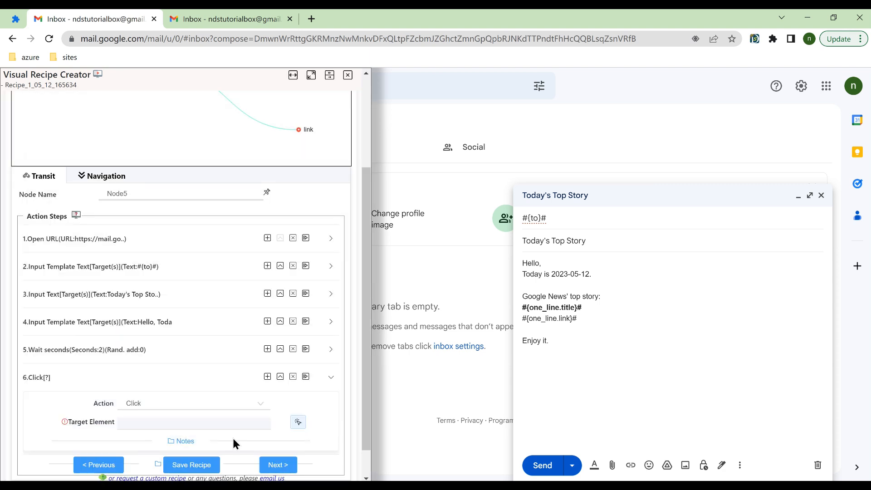
{"action": "left_click", "coordinate": [297, 423]}
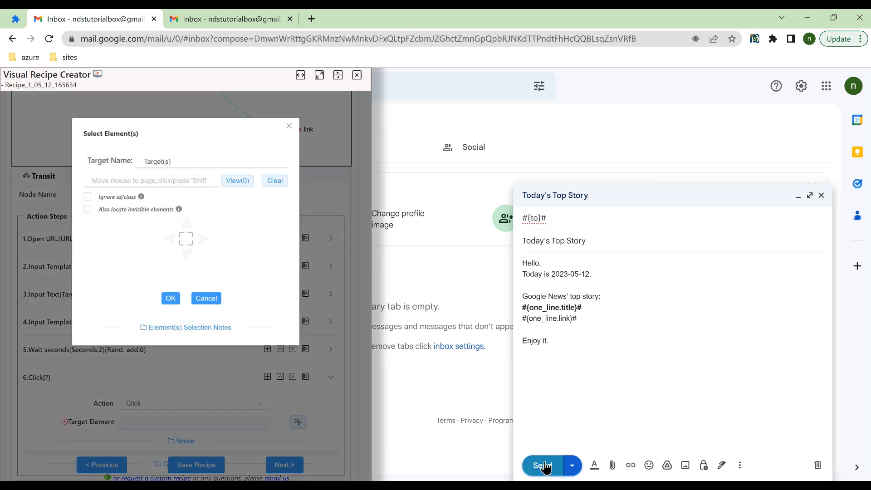
{"action": "left_click", "coordinate": [546, 467]}
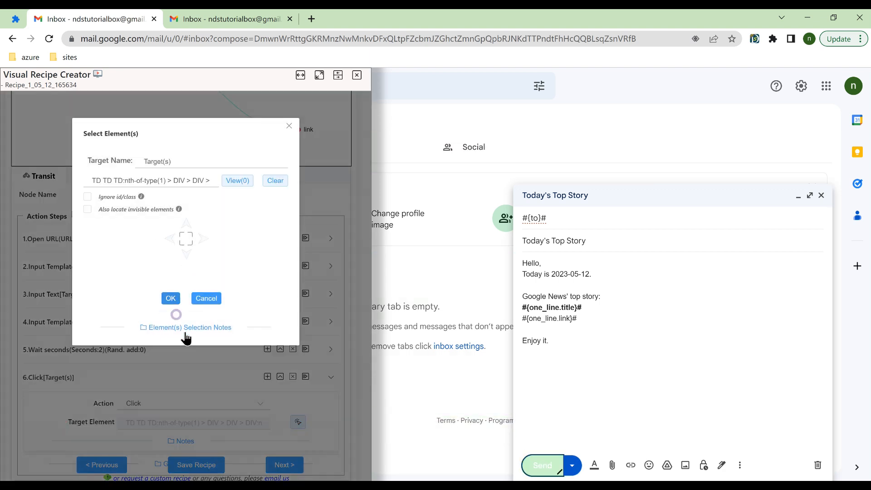
{"action": "left_click", "coordinate": [170, 298]}
Step: Add a second Wait seconds action after the Click action
{"action": "left_click", "coordinate": [267, 343]}
{"action": "left_click", "coordinate": [136, 277]}
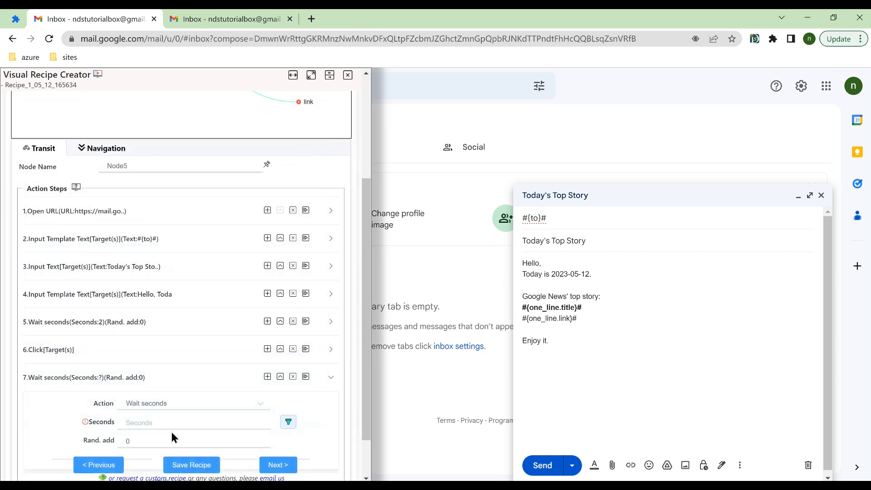
{"action": "scroll", "coordinate": [192, 422], "scroll_direction": "down", "scroll_amount": 2}
Step: Save the recipe as gmail_sender, with its data saved to data1
{"action": "left_click", "coordinate": [192, 465]}
{"action": "left_click_drag", "start_coordinate": [236, 174], "coordinate": [154, 174]}
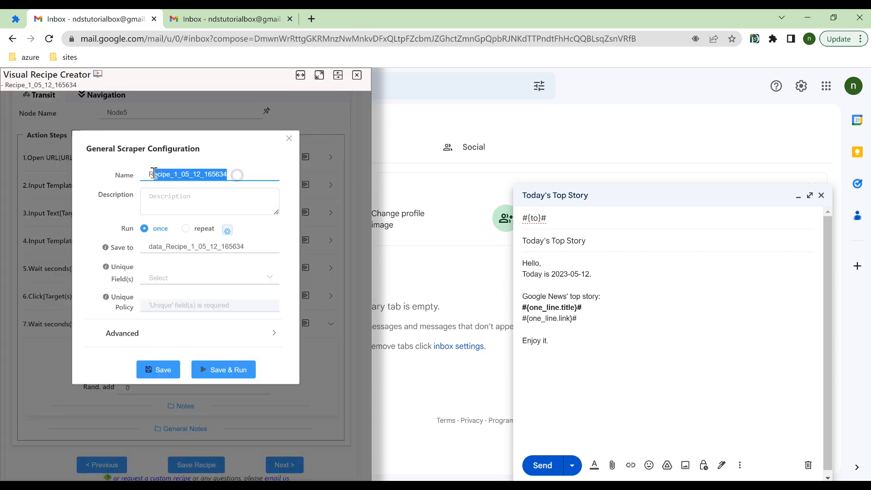
{"action": "type", "text": "gmail_sender"}
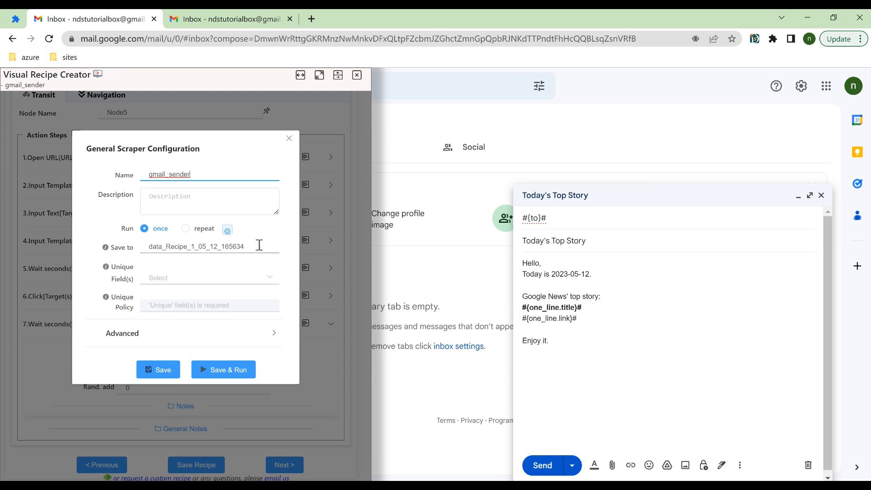
{"action": "left_click_drag", "start_coordinate": [258, 247], "coordinate": [146, 246]}
{"action": "type", "text": "data1"}
{"action": "left_click", "coordinate": [169, 370]}
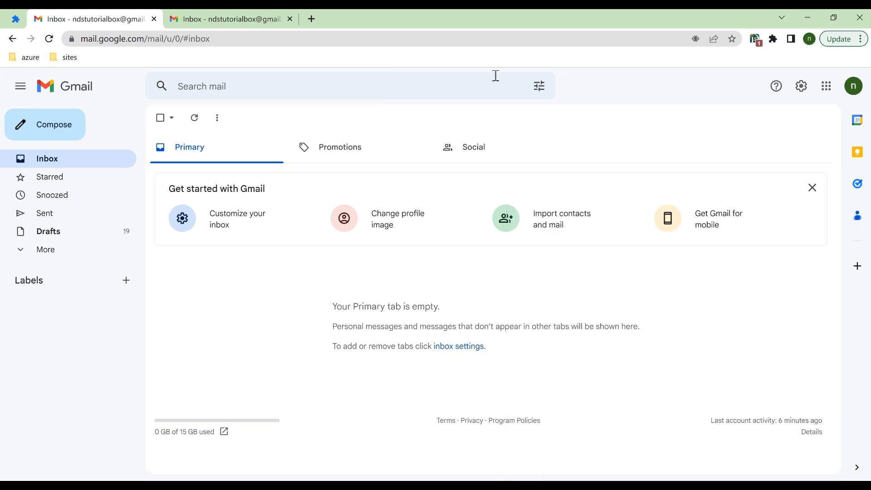
Step: Run the gmail_sender recipe once with its default arguments and follow it on the Google News page
{"action": "left_click", "coordinate": [754, 39]}
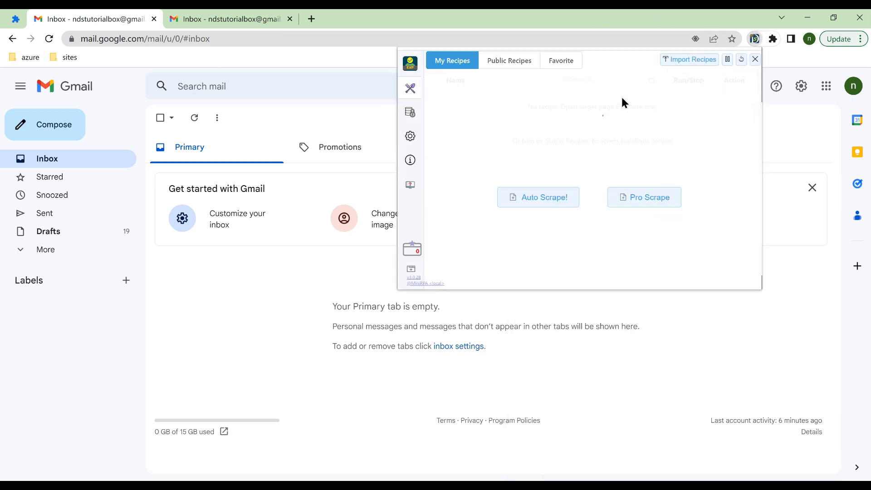
{"action": "left_click", "coordinate": [701, 98]}
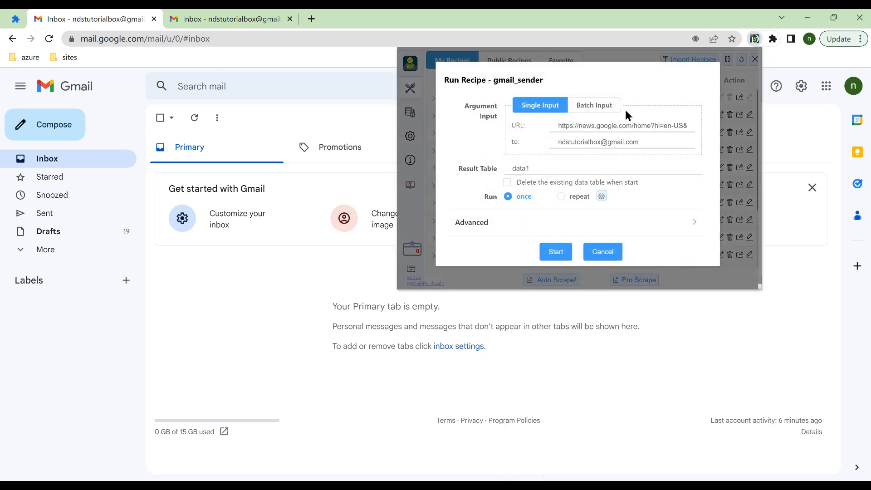
{"action": "left_click", "coordinate": [556, 252]}
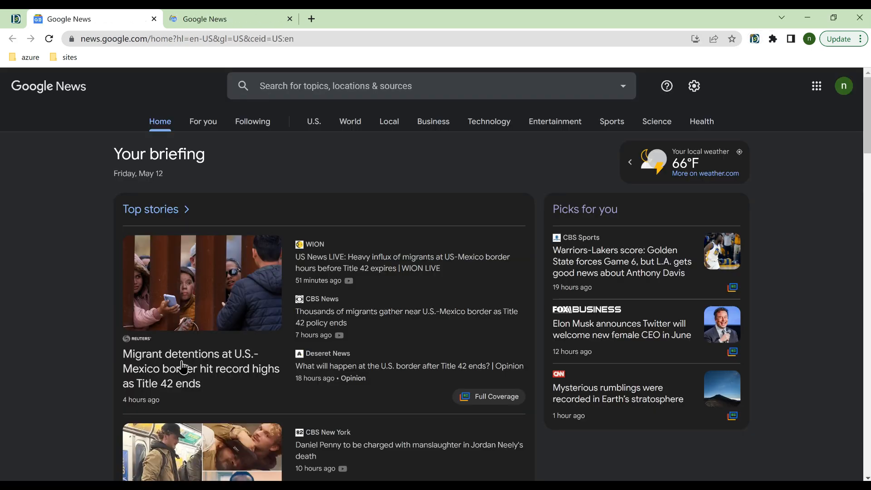
{"action": "left_click", "coordinate": [154, 20]}
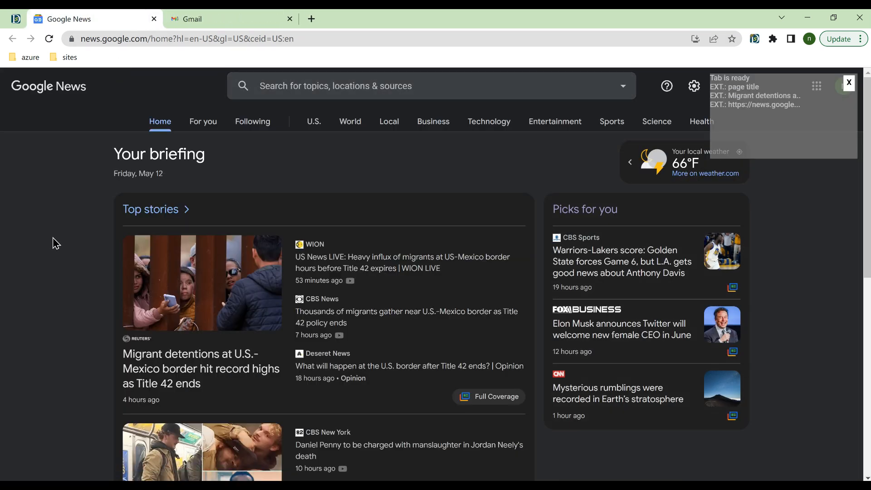
Step: Open the received "Today's Top Story" message in the Gmail inbox and check the date in its body
{"action": "left_click", "coordinate": [247, 17]}
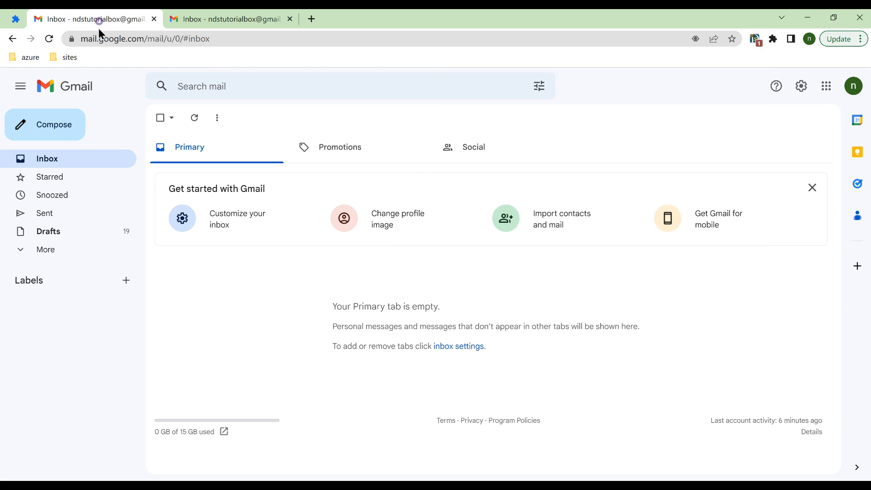
{"action": "left_click", "coordinate": [44, 160]}
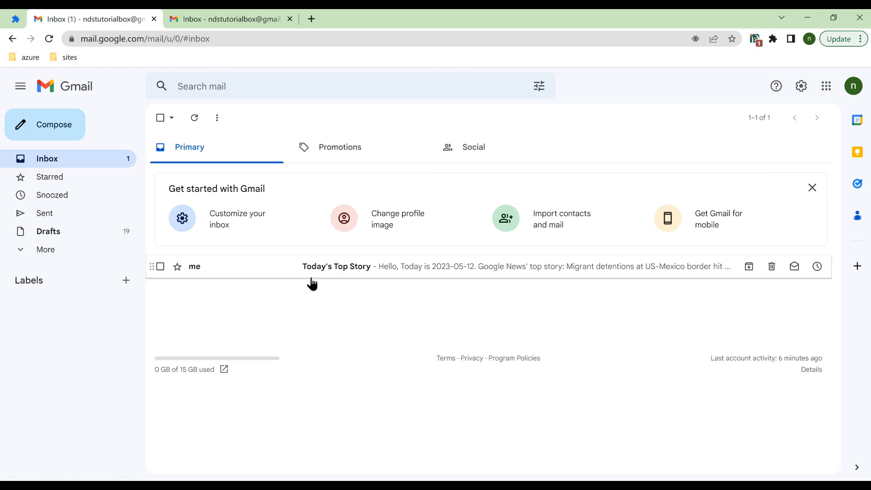
{"action": "left_click", "coordinate": [331, 270]}
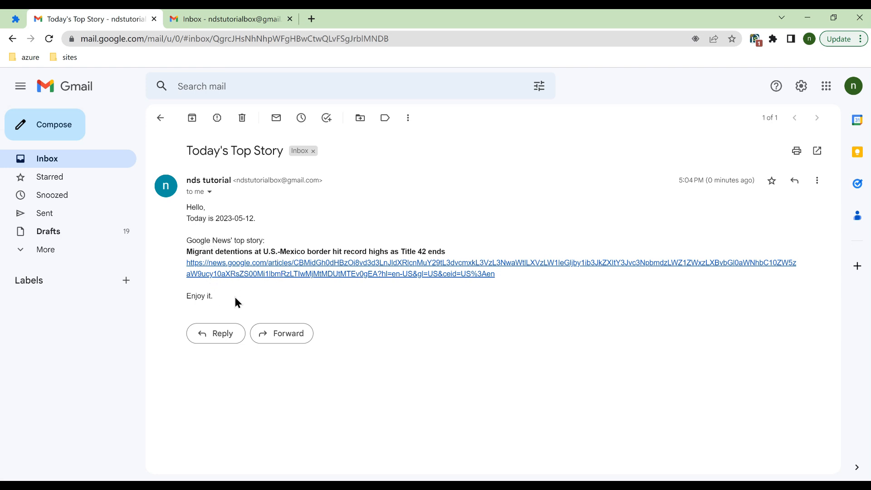
{"action": "left_click_drag", "start_coordinate": [216, 218], "coordinate": [250, 218]}
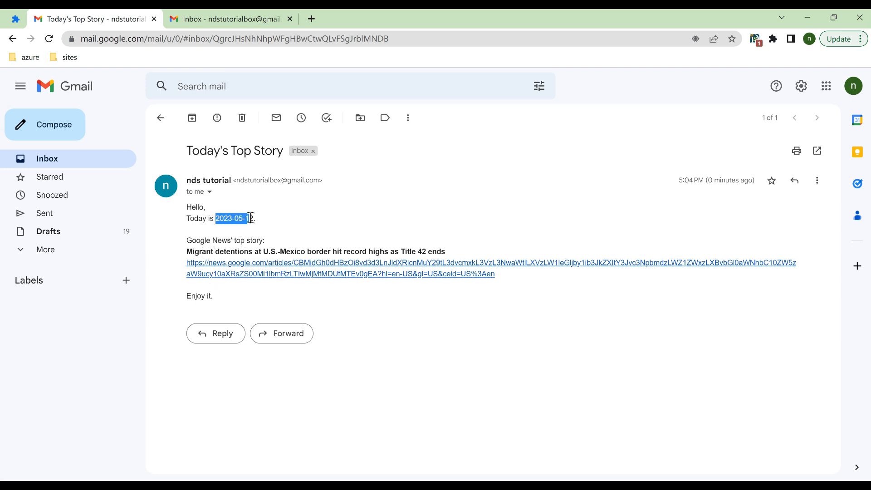